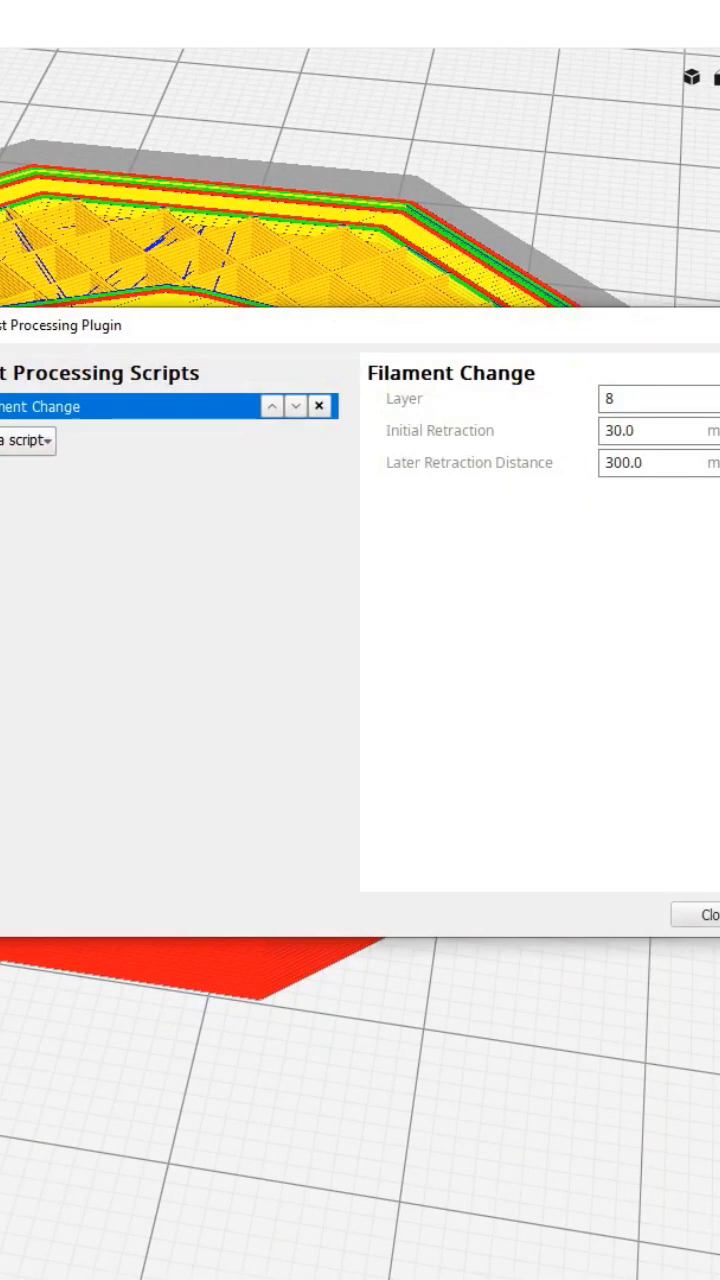
Step: List the available post-processing scripts in the Post Processing Plugin dialog
left_click(33, 442)
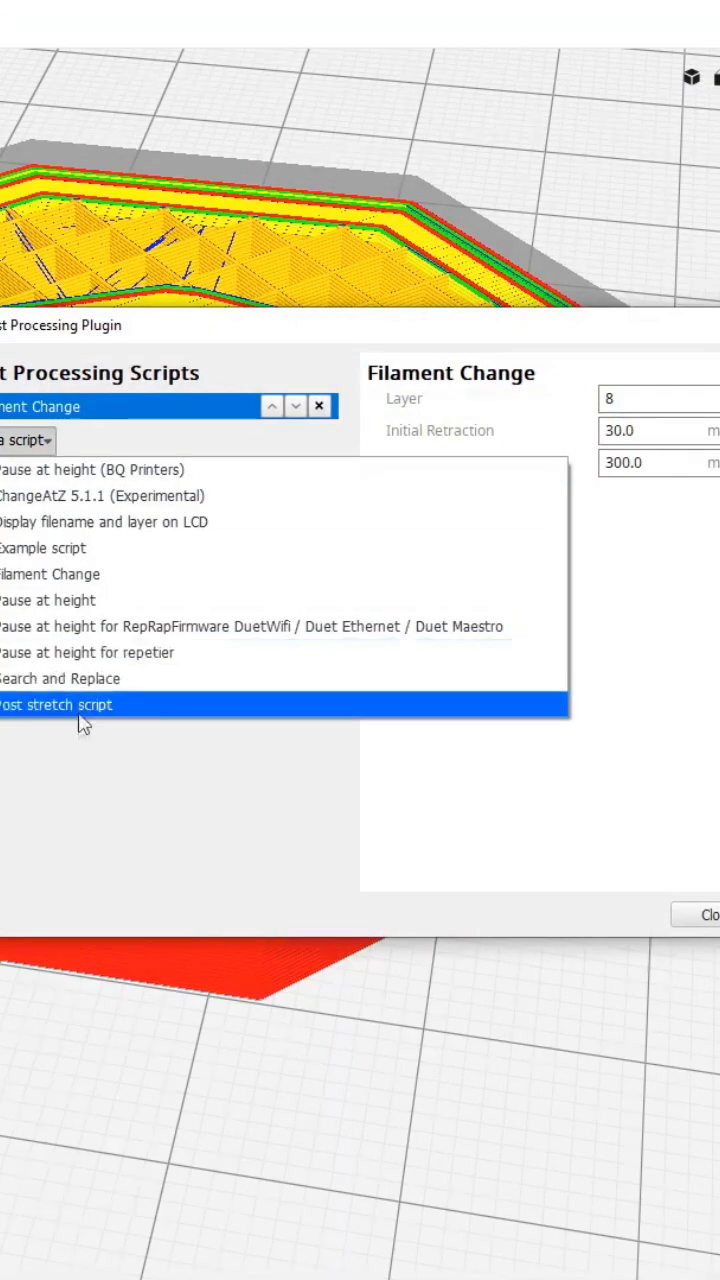
Step: Add a second Filament Change script triggering at layer 40 and close the scripts window
left_click(76, 578)
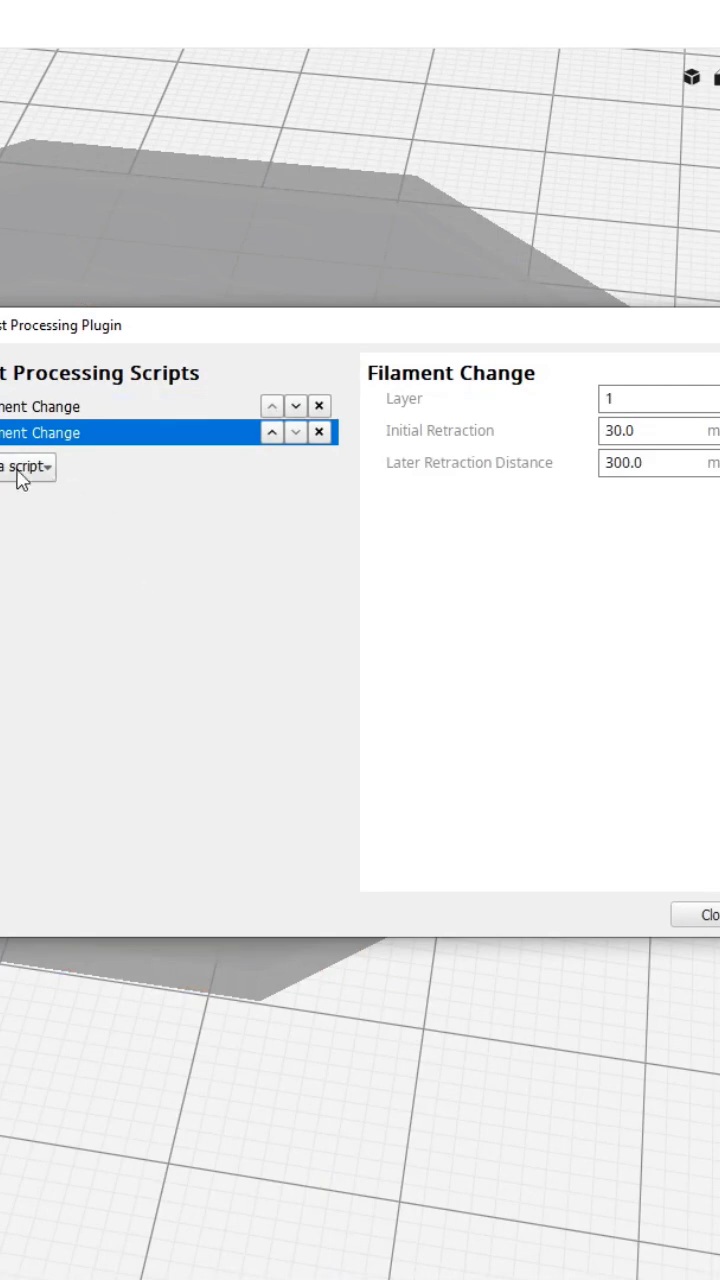
left_click(656, 399)
type("40")
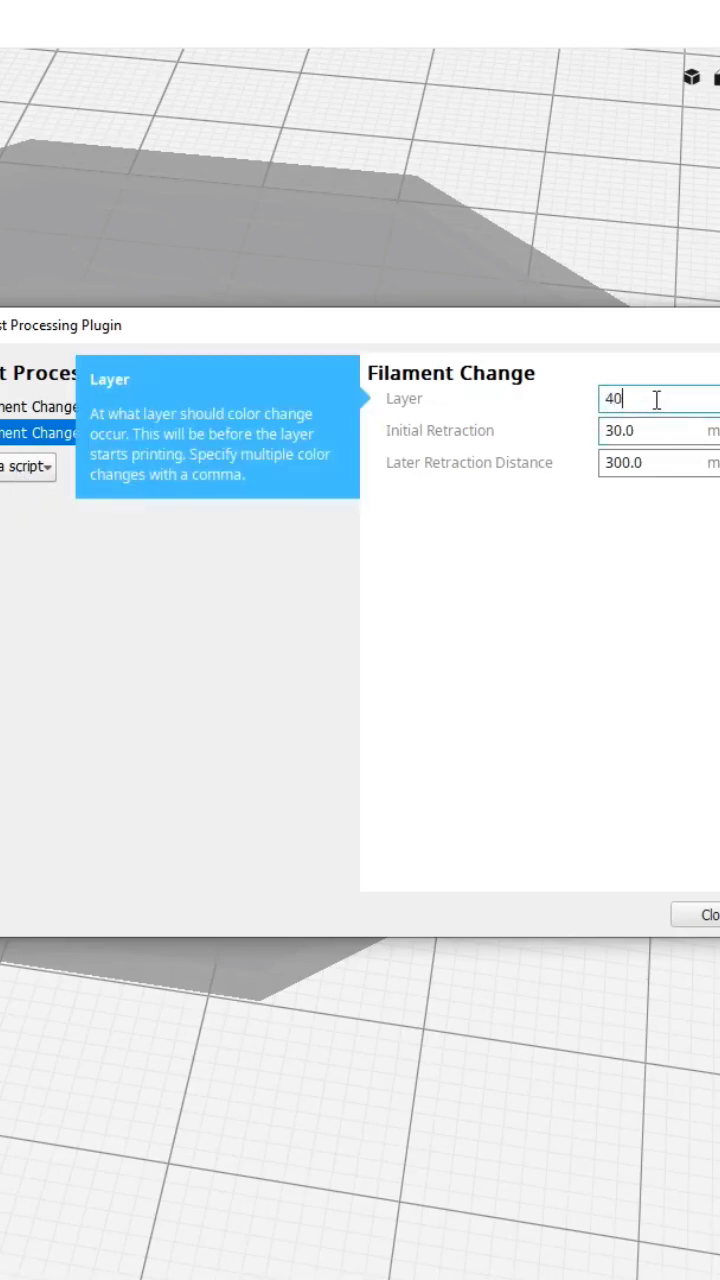
left_click(710, 920)
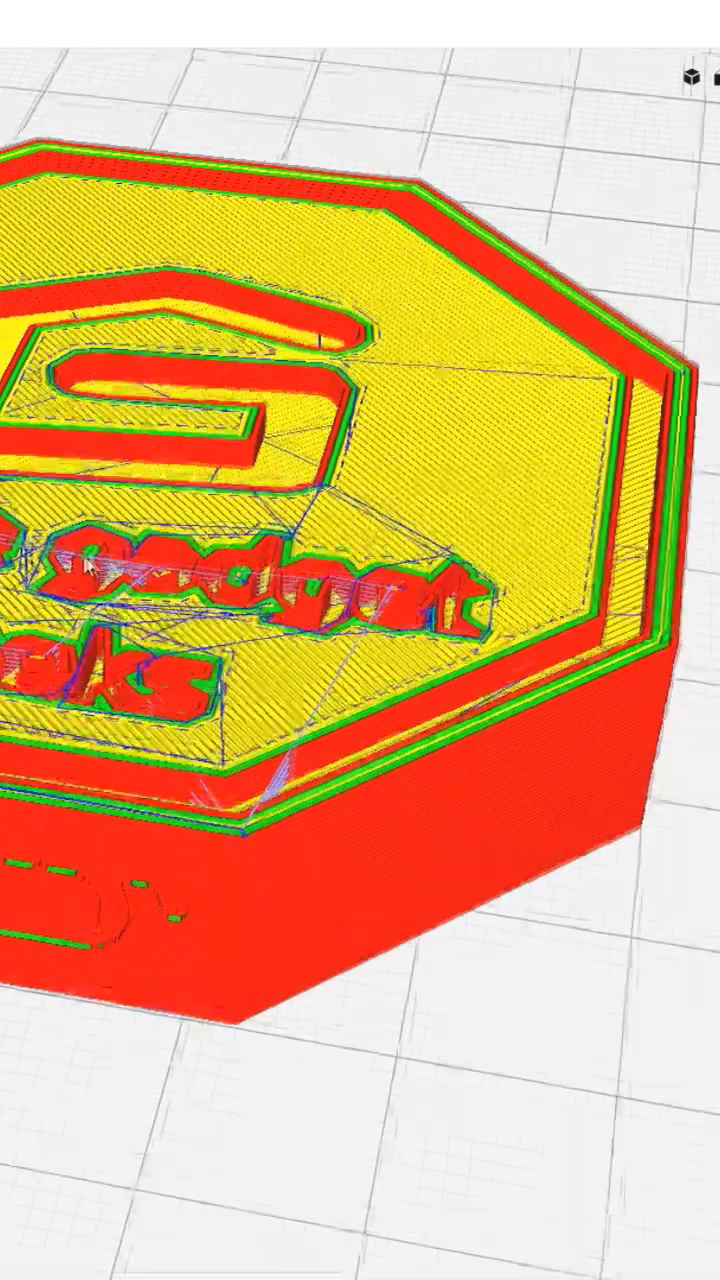
Step: Orbit the sliced preview for a close top-down view of the coin's logo and lettering
mouse_move(105, 553)
right_mouse_down()
mouse_move(226, 658)
mouse_move(210, 662)
right_mouse_up()
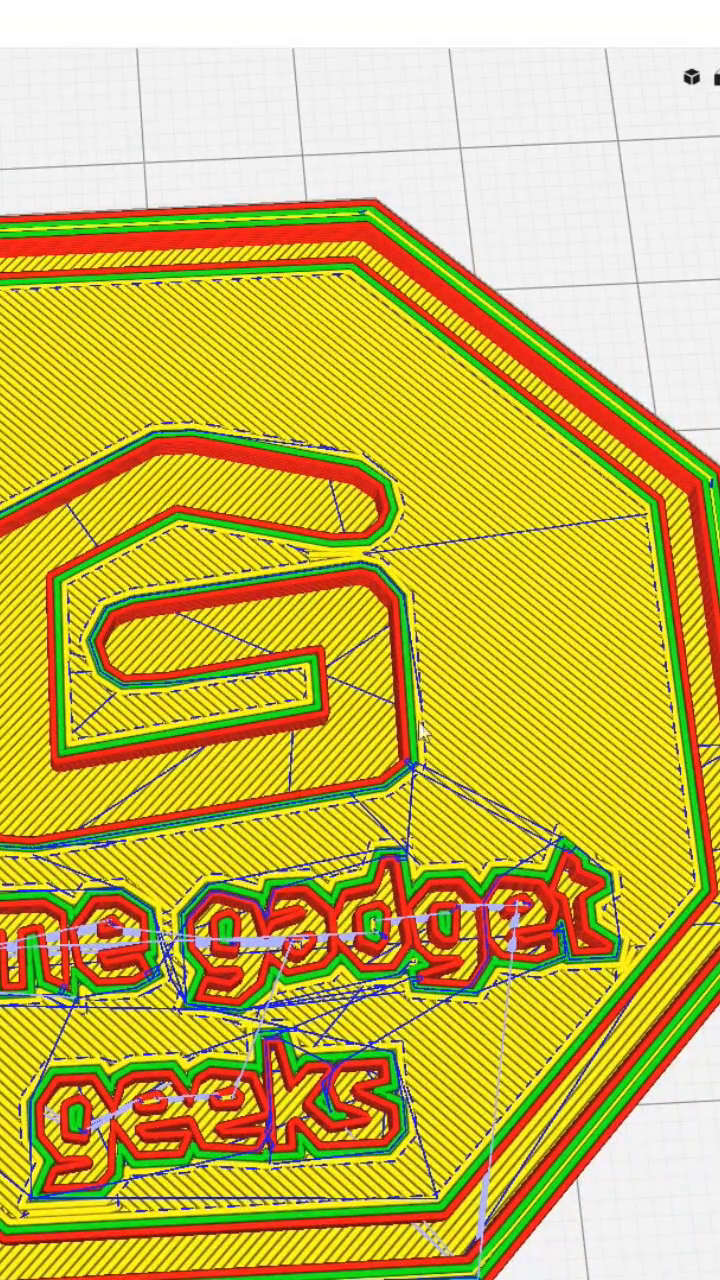